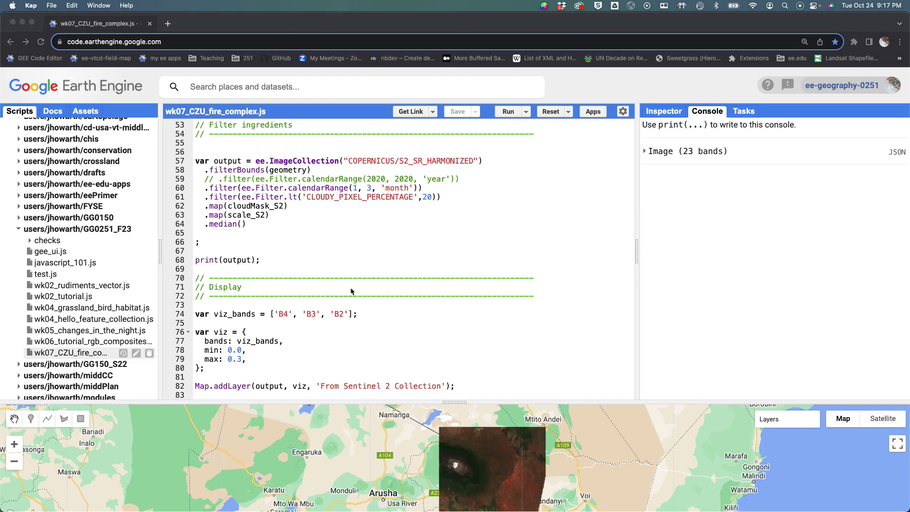
scroll(350, 291, "up", 10)
scroll(350, 291, "up", 5)
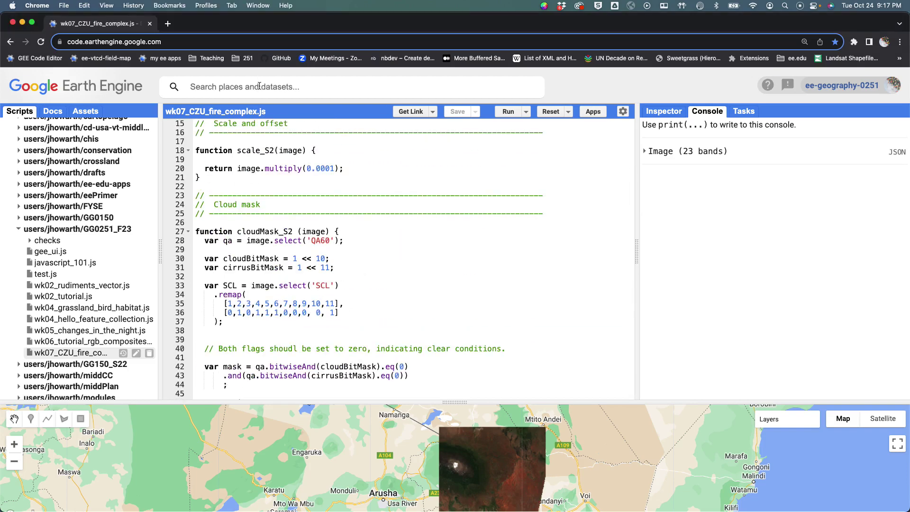
Find Davenport, CA, USA in the place search and show it as Satellite imagery
left_click(260, 86)
type("davenport")
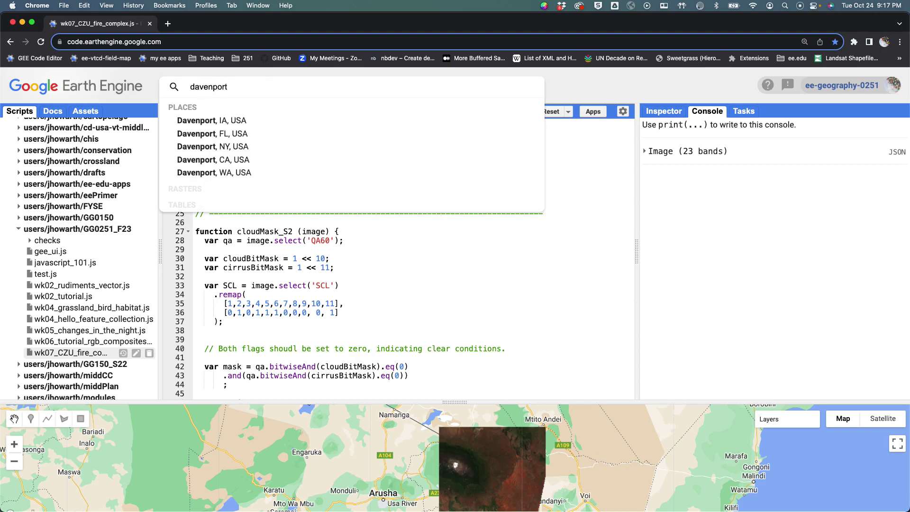
left_click(213, 159)
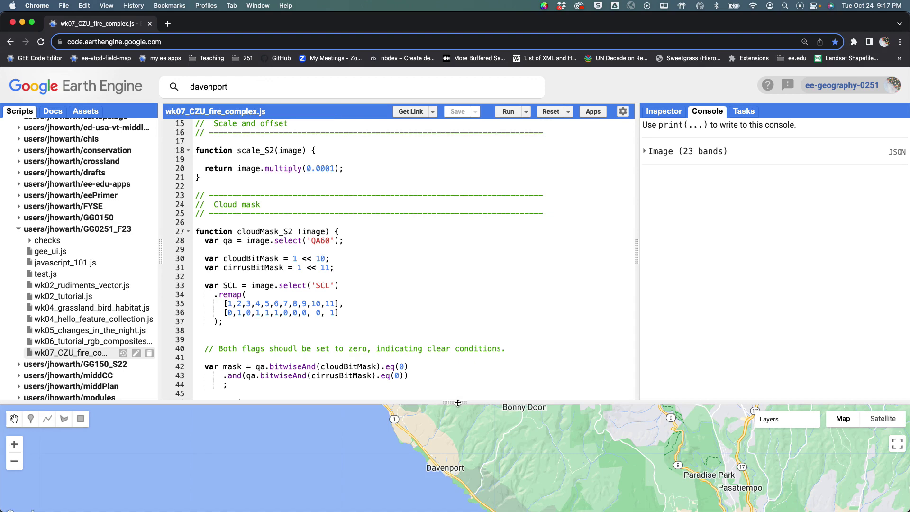
left_click(882, 418)
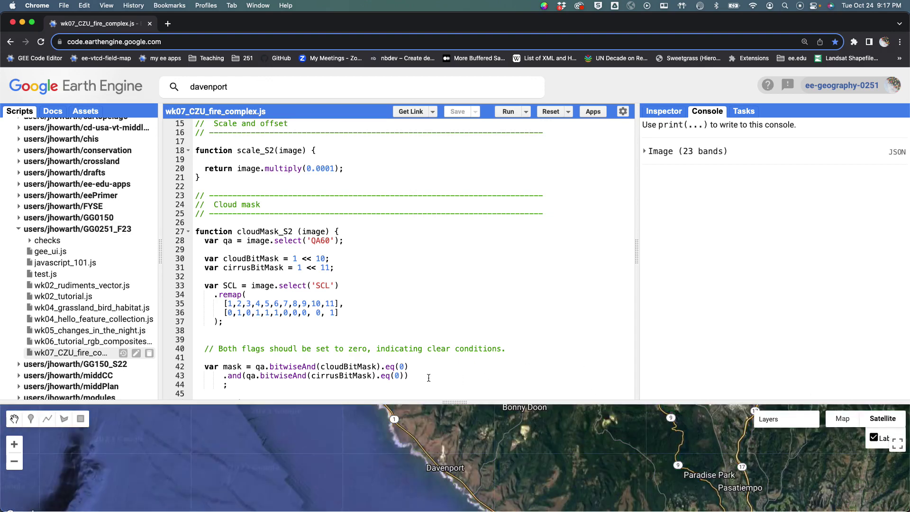
Zoom the map into Church St houses in Davenport and restore the code editor above
left_click_drag(462, 403, 490, 107)
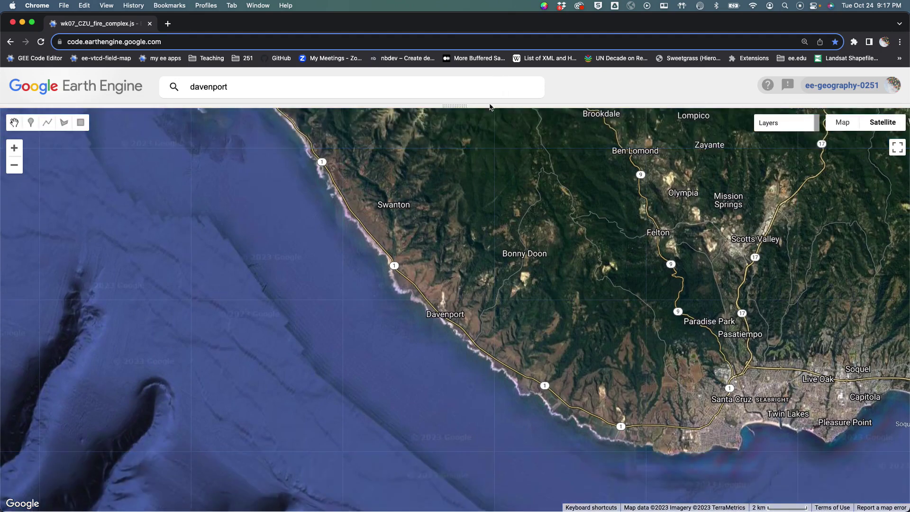
scroll(443, 335, "up", 4)
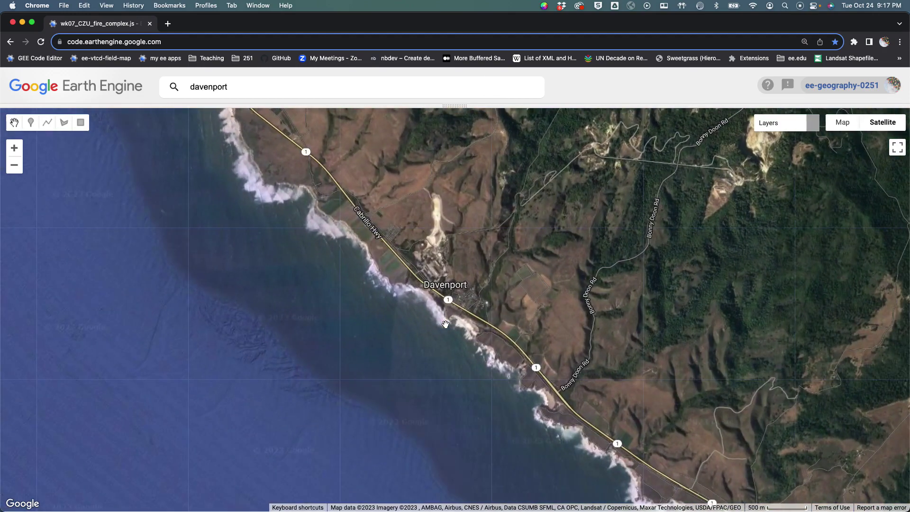
scroll(442, 293, "up", 3)
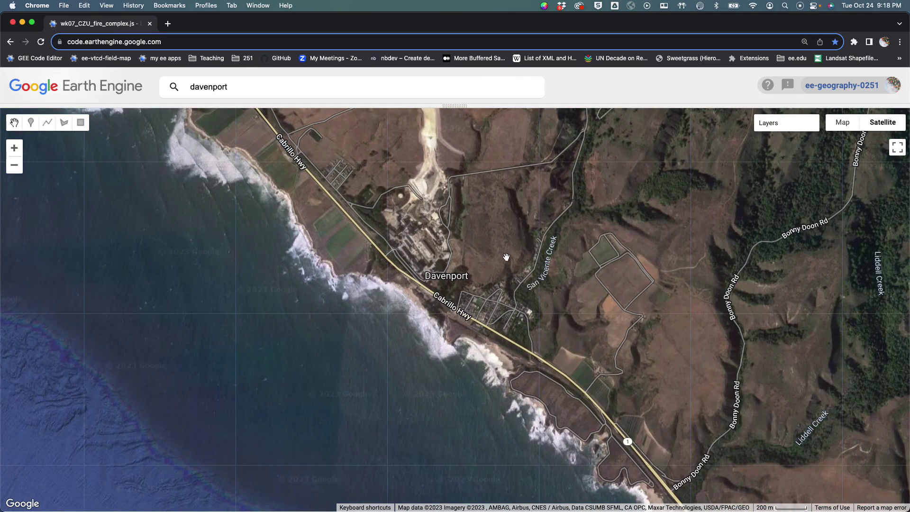
scroll(506, 315, "up", 3)
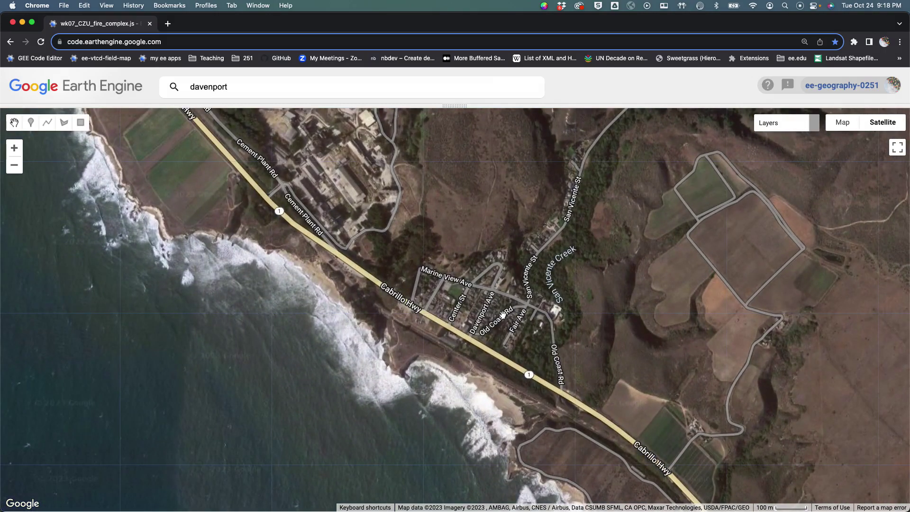
scroll(507, 315, "up", 3)
scroll(493, 243, "up", 3)
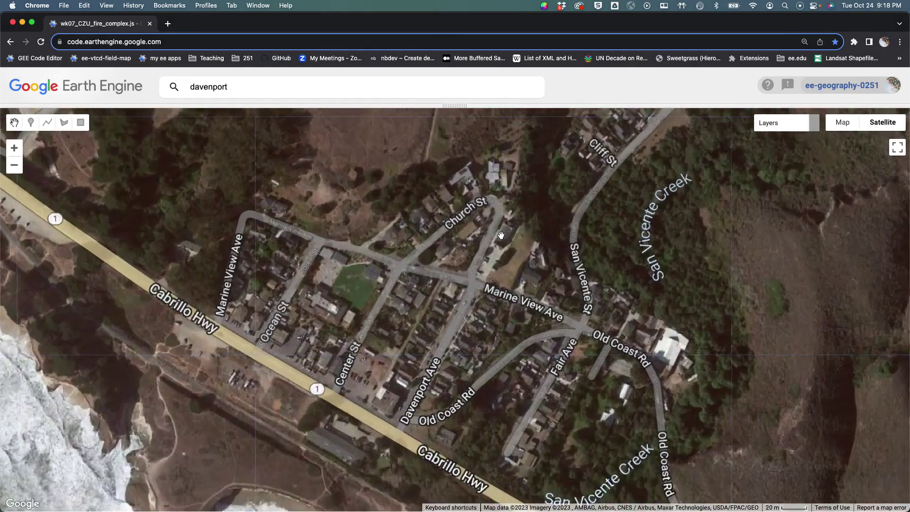
scroll(500, 234, "up", 3)
scroll(499, 235, "up", 3)
scroll(490, 270, "up", 3)
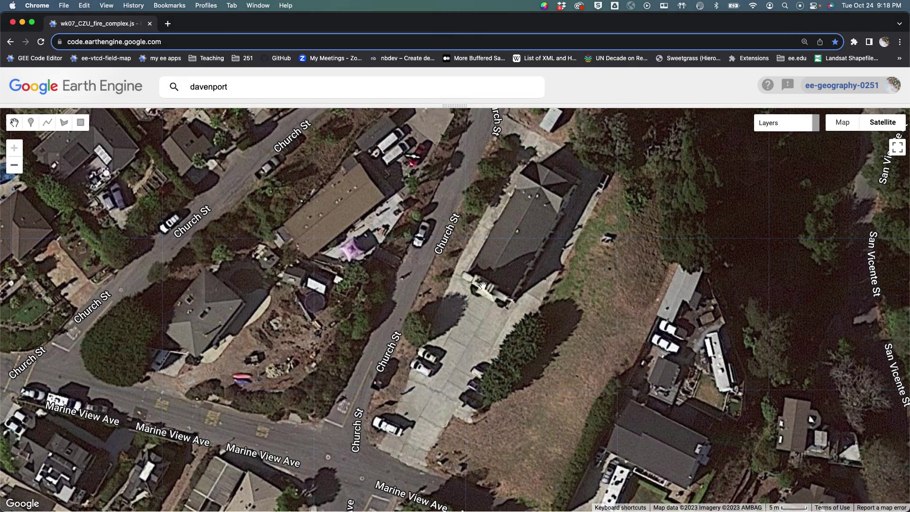
scroll(483, 287, "down", 3)
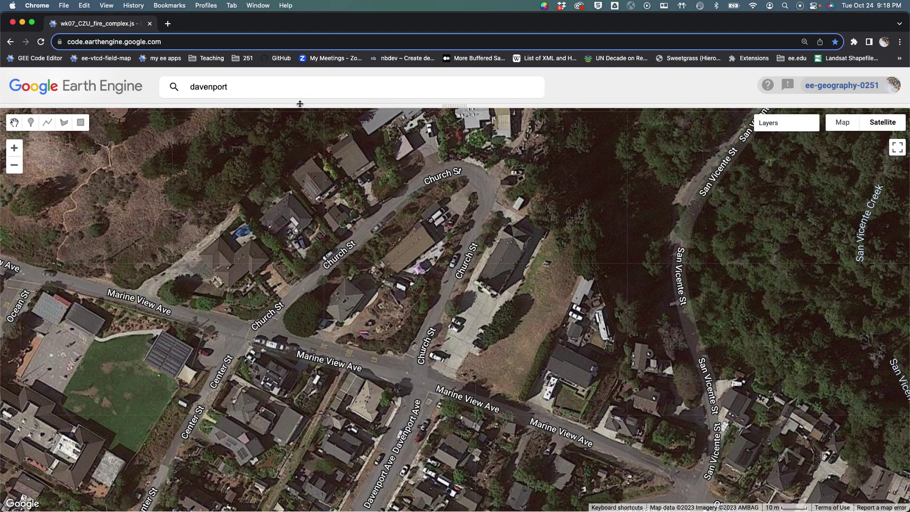
left_click_drag(301, 106, 304, 189)
scroll(311, 171, "up", 5)
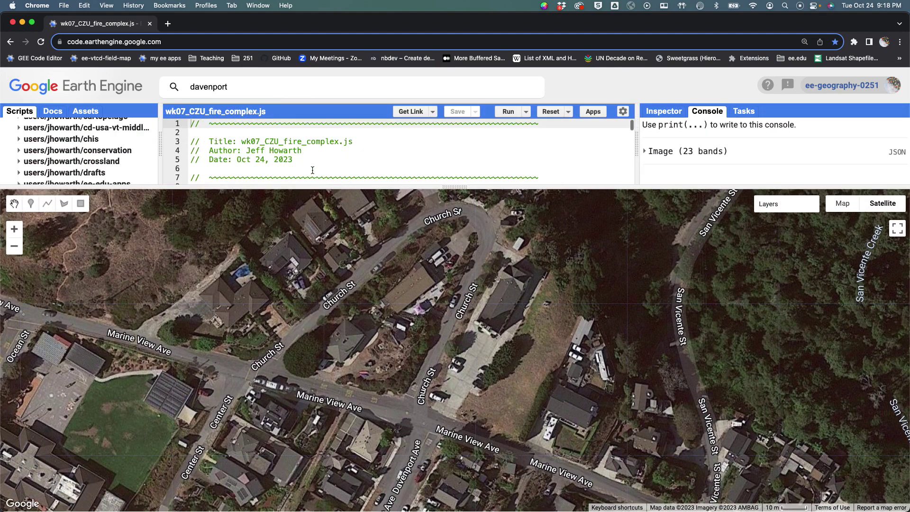
Place a point on the Church St rooftop and comment out geometry lines 9–10
left_click(30, 203)
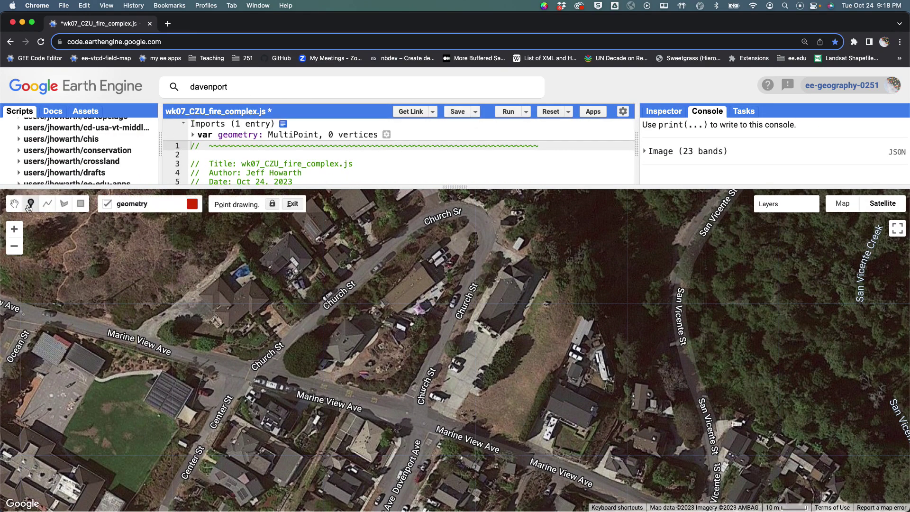
left_click(499, 305)
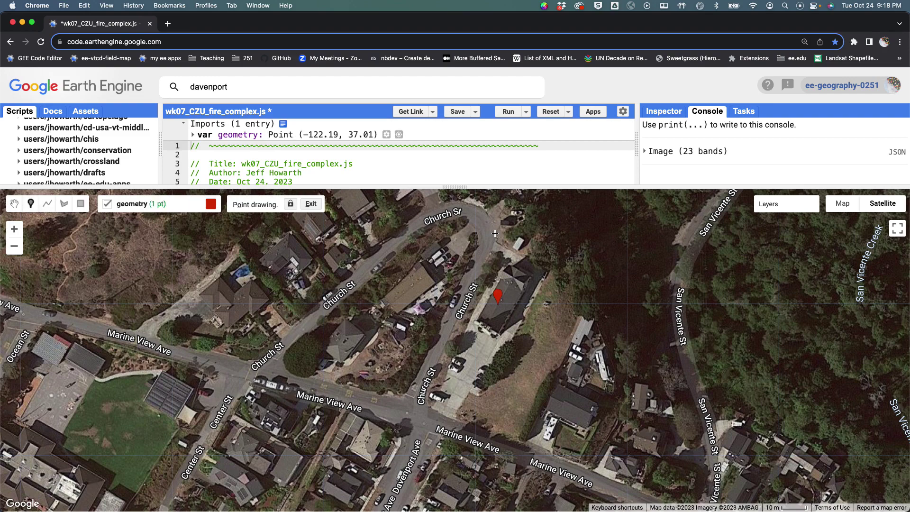
mouse_move(488, 187)
left_mouse_down()
mouse_move(488, 348)
mouse_move(509, 412)
left_mouse_up()
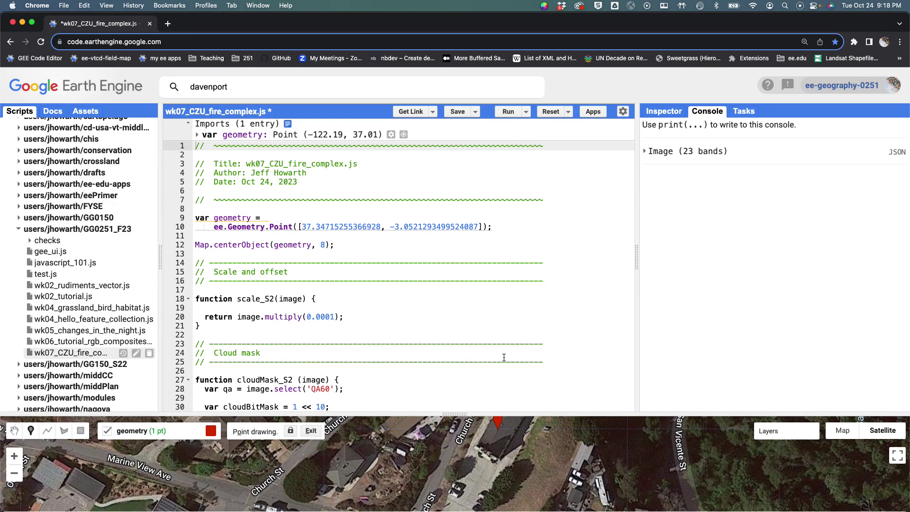
left_click_drag(493, 226, 189, 218)
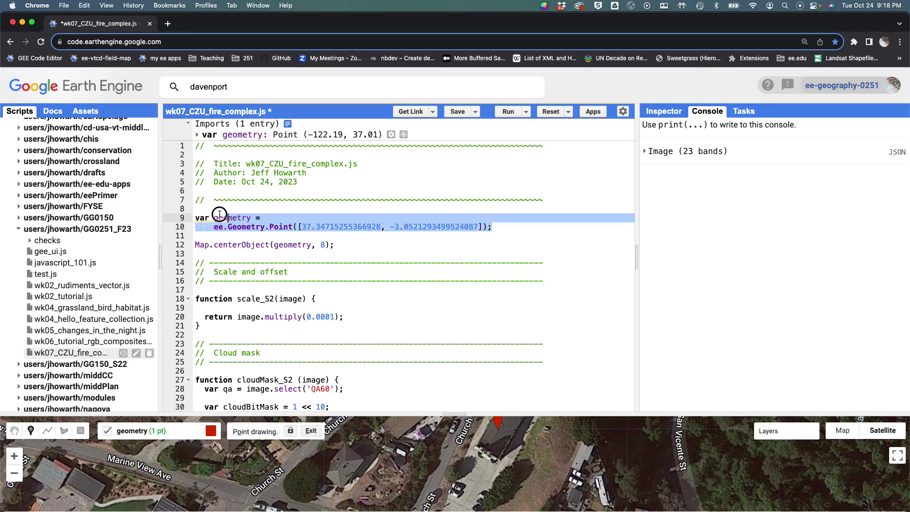
key("super+slash")
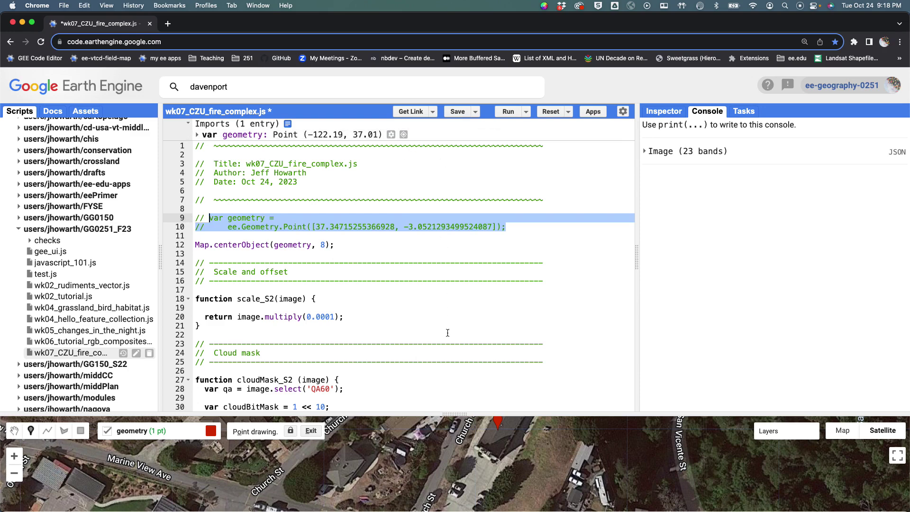
left_click(507, 111)
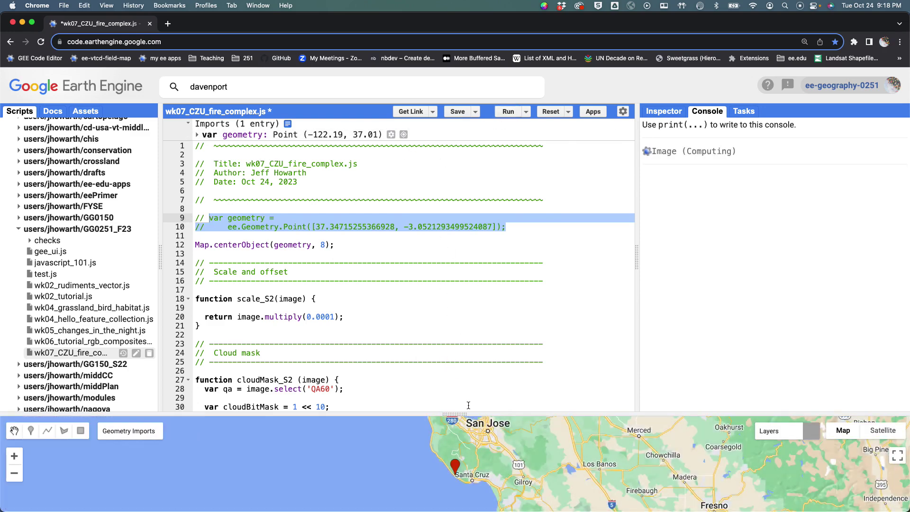
left_click_drag(457, 414, 476, 221)
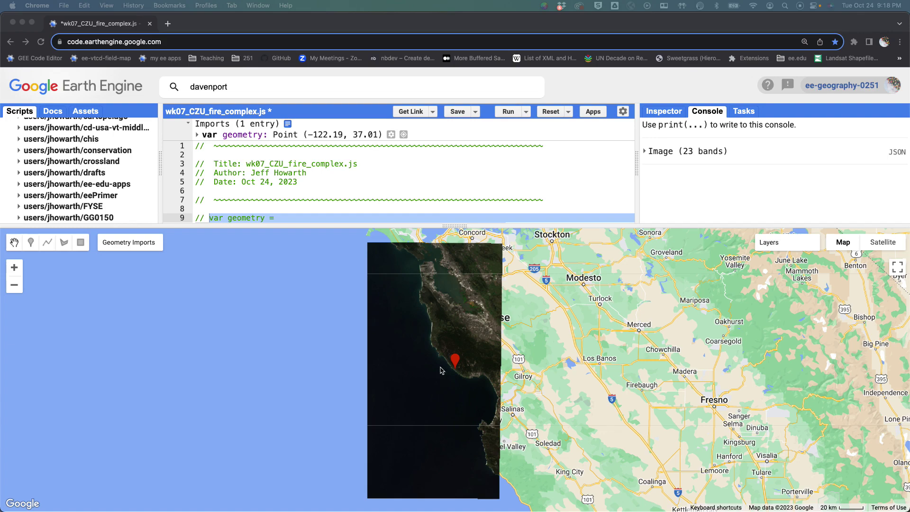
scroll(459, 372, "up", 4)
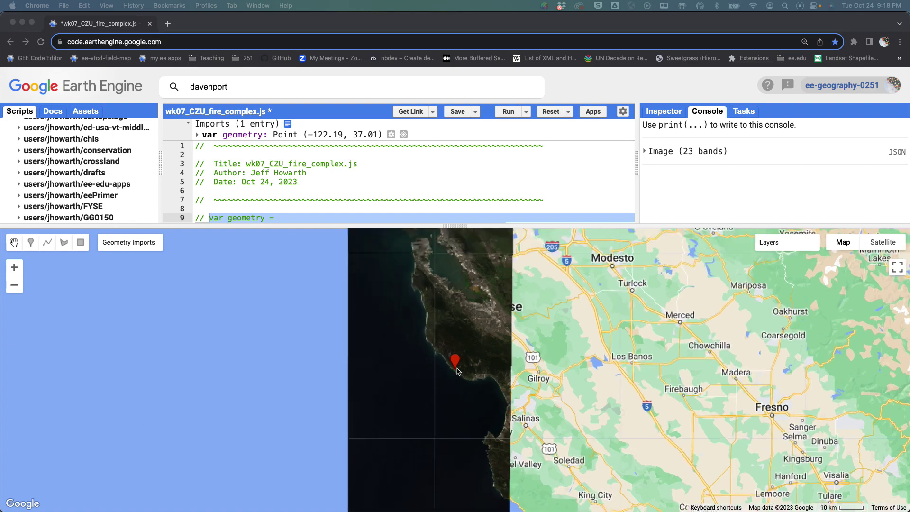
scroll(458, 372, "up", 3)
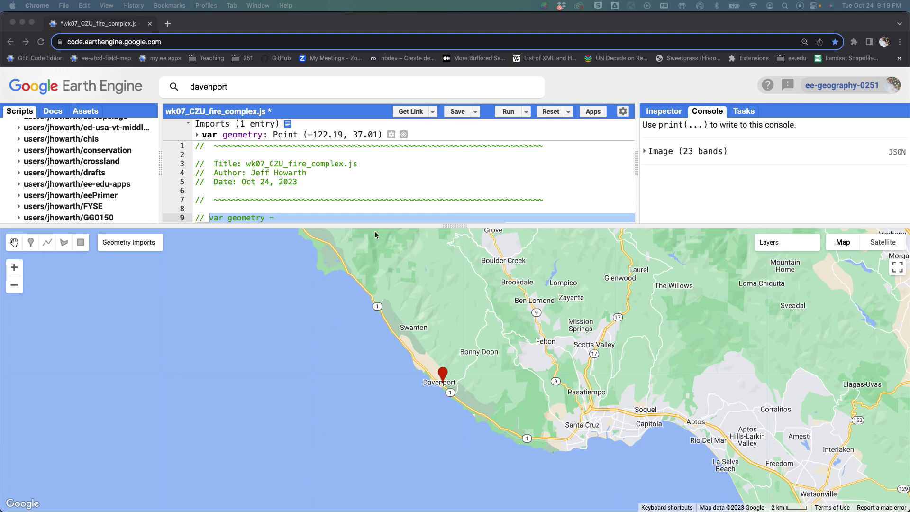
left_click_drag(377, 223, 382, 473)
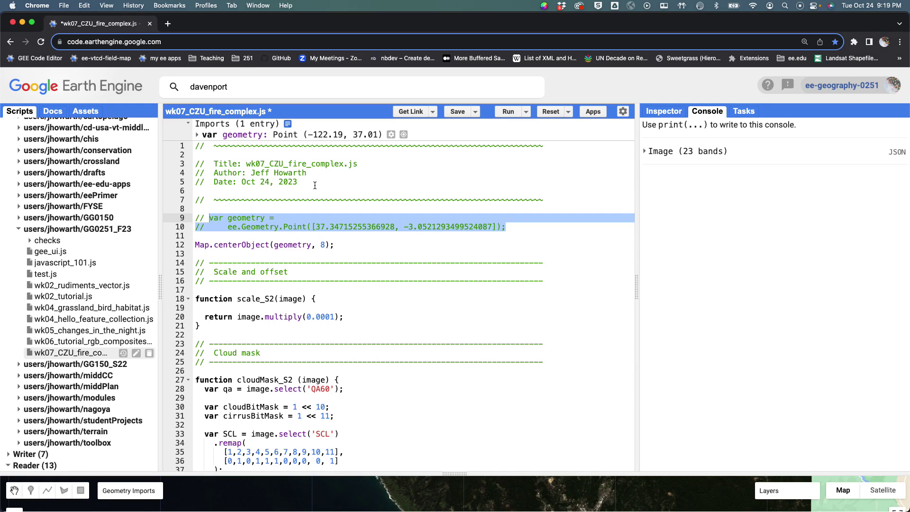
Add lines after Map.centerObject for the aoi = geometry.buffer(25 * 1000) definition
left_click(347, 246)
key("Return")
key("Return")
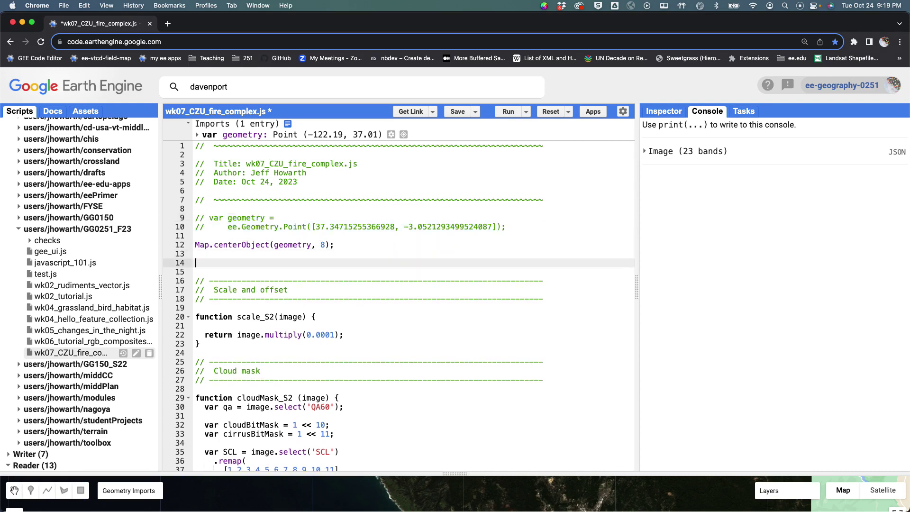
type("var aoi")
type("geometr")
key("BackSpace")
key("BackSpace")
key("BackSpace")
type("metry.b")
type("uf")
type("fer(")
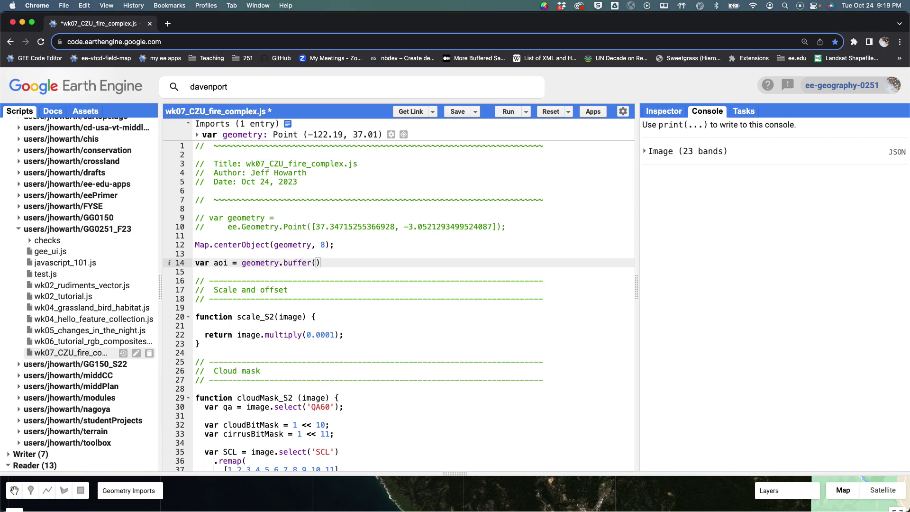
type("25")
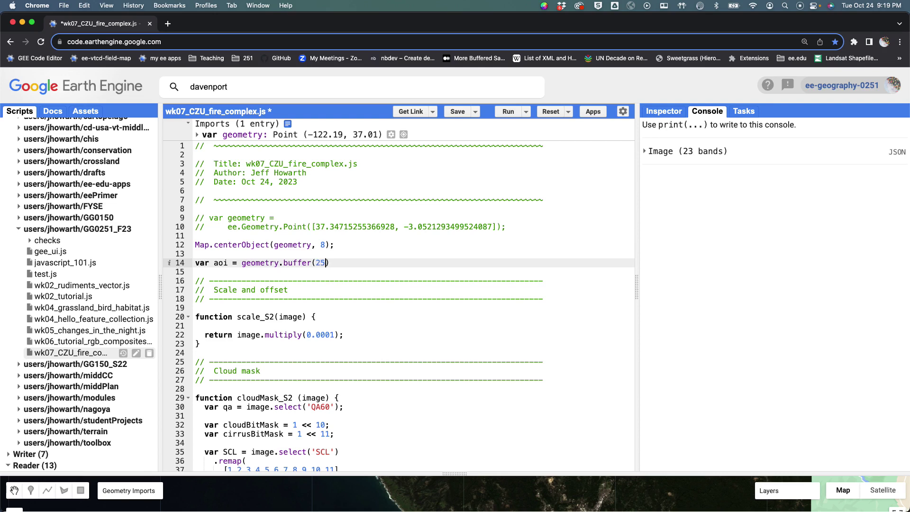
type(" * ")
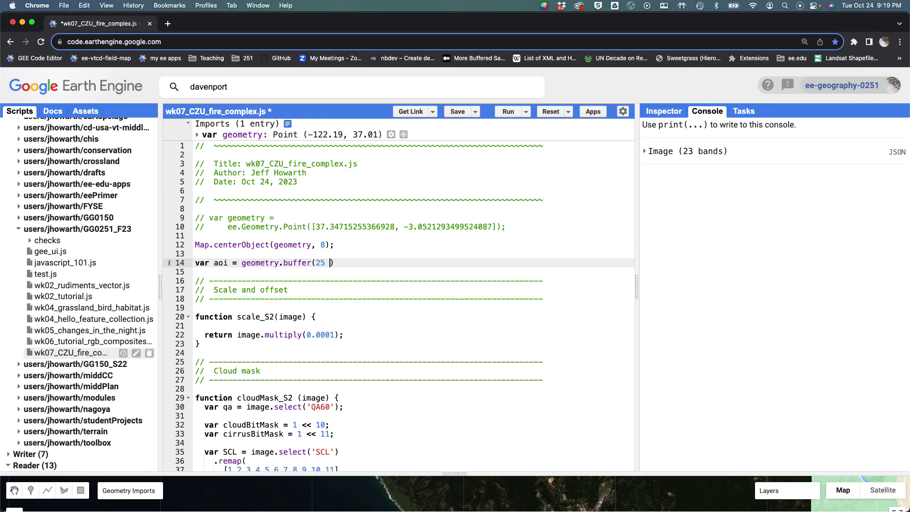
type("10")
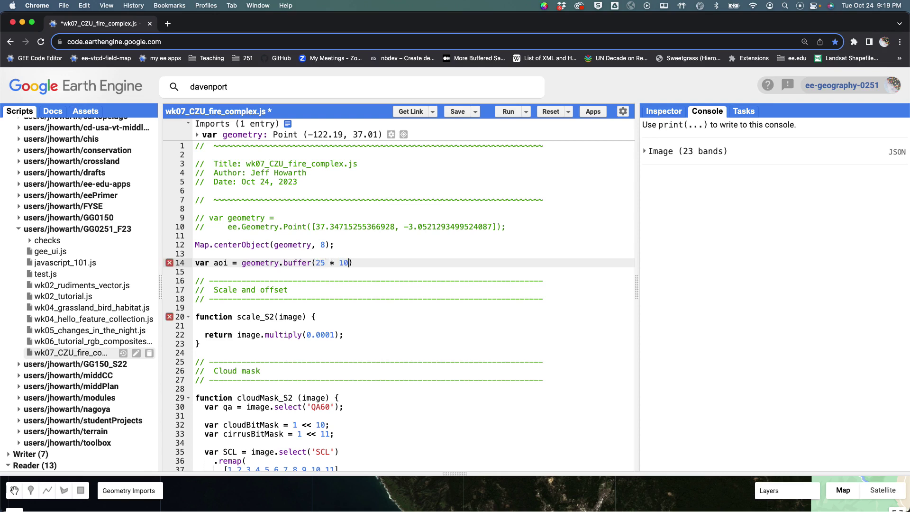
type("00)")
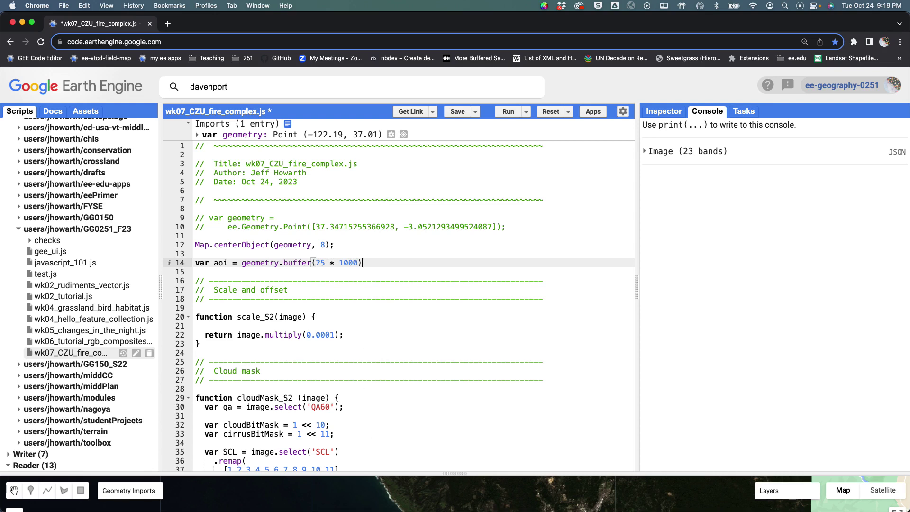
type(";")
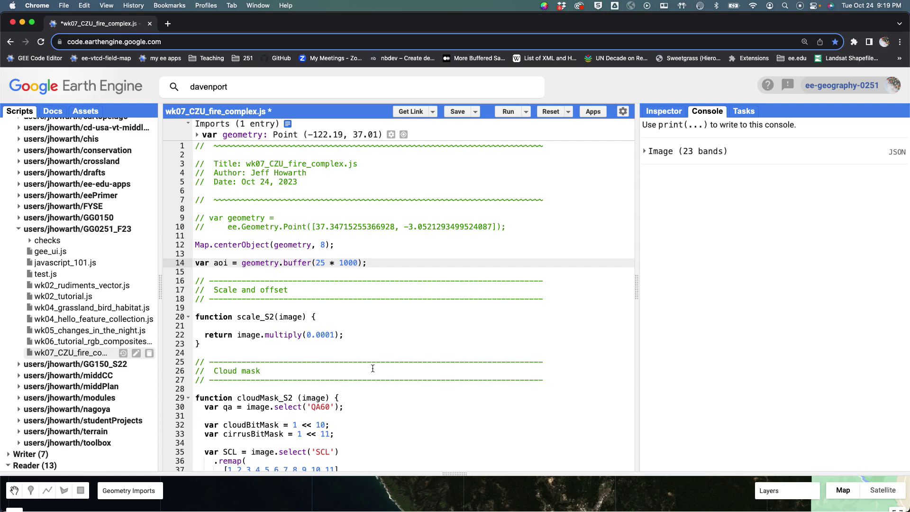
scroll(372, 367, "down", 2)
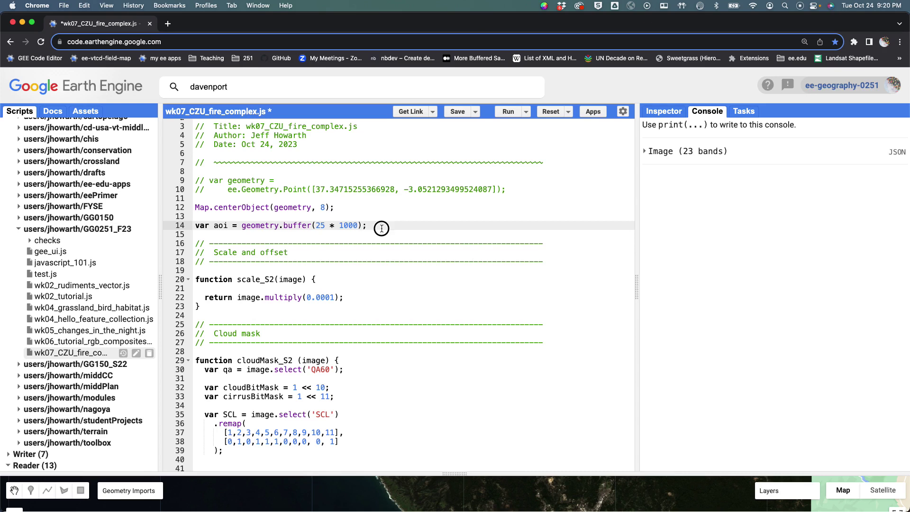
Move the aoi buffer line above the Map.centerObject line
left_click_drag(367, 225, 192, 225)
key("super+x")
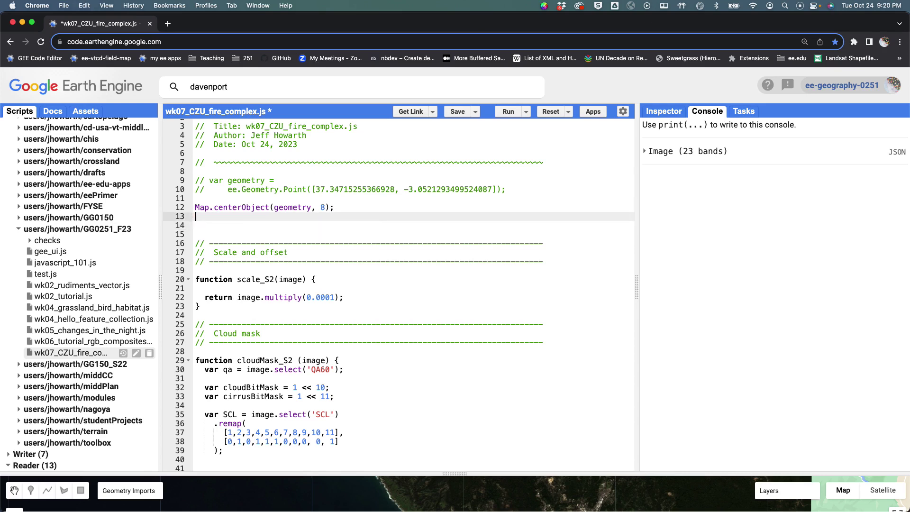
left_click(195, 207)
key("super+v")
key("Return")
key("Return")
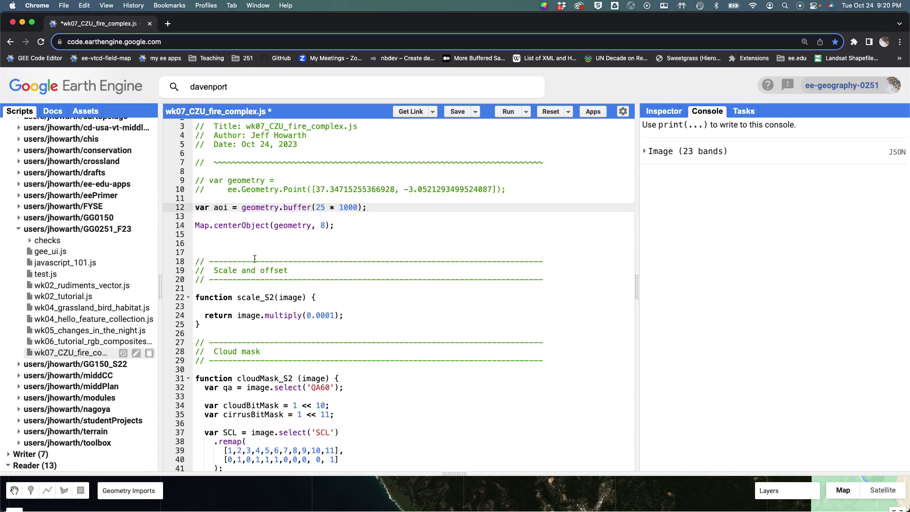
scroll(290, 246, "up", 3)
Center the map on aoi instead of geometry and delete the extra blank line
double_click(295, 261)
type("apoo")
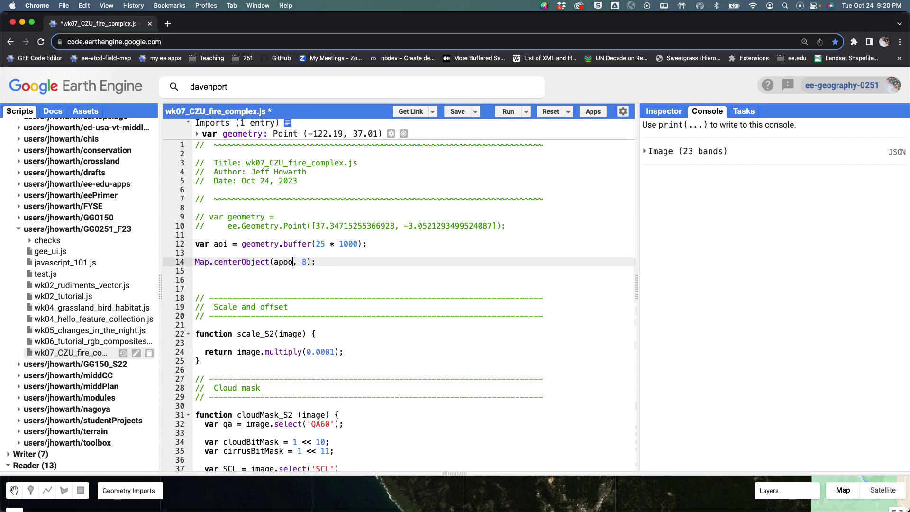
type("aoi")
left_click(277, 281)
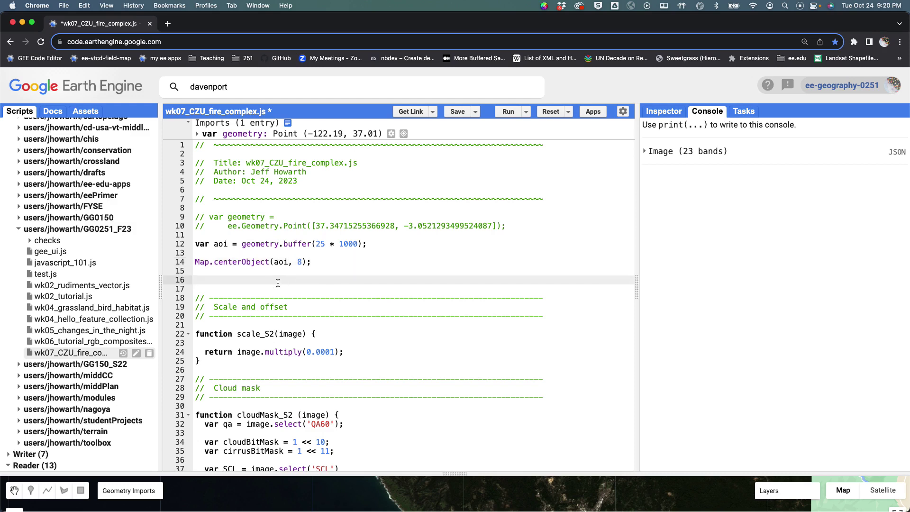
key("BackSpace")
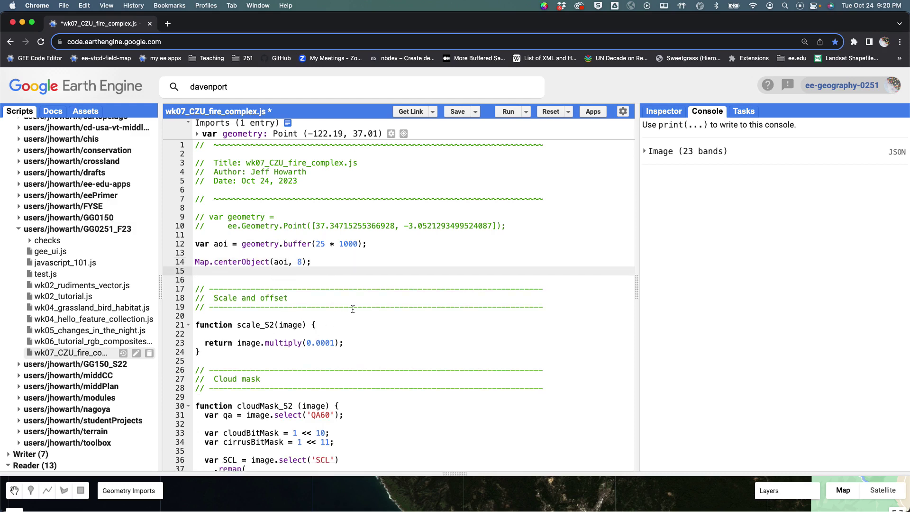
Rerun the script and check the map centered on the Davenport buffer
left_click(508, 111)
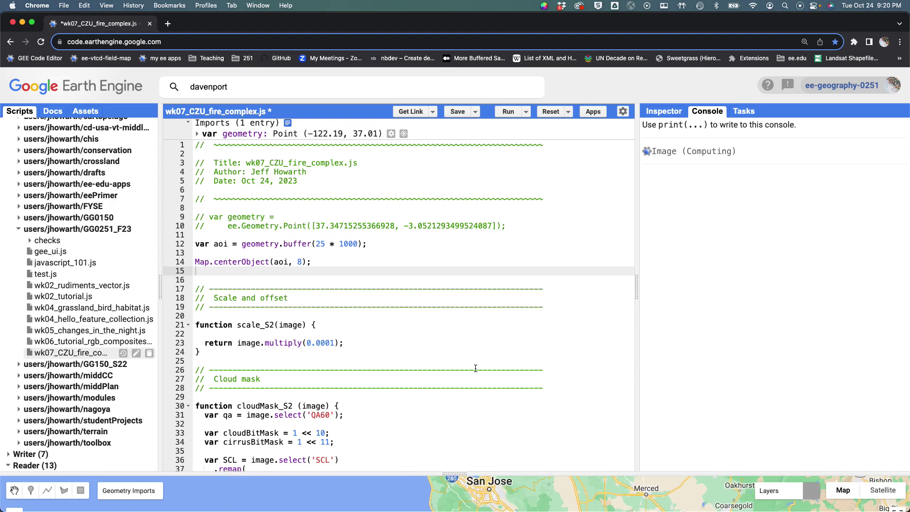
left_click_drag(463, 474, 497, 181)
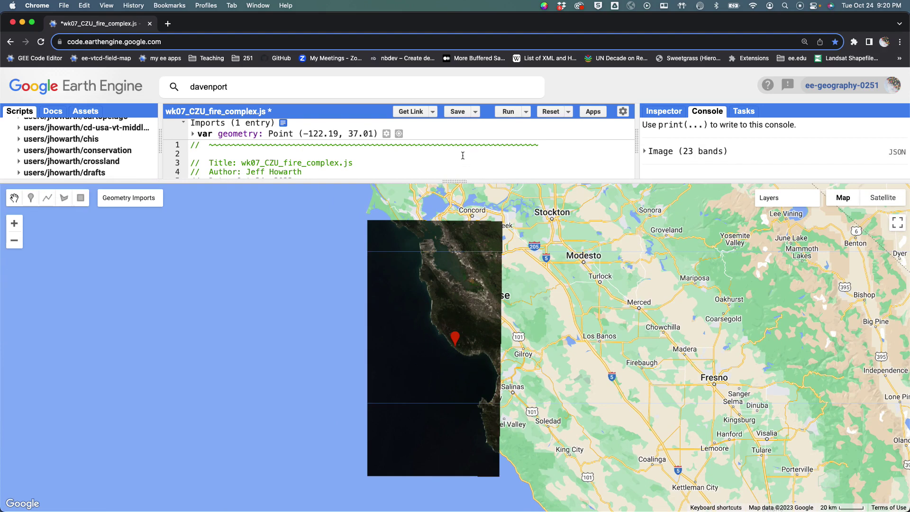
left_click_drag(459, 179, 506, 448)
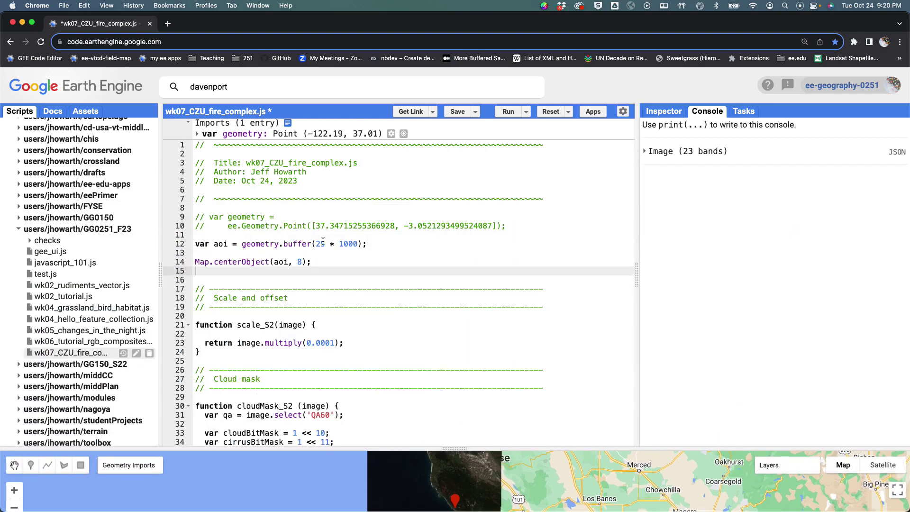
Delete the blank line after Map.centerObject and save the script
left_click(274, 280)
key("BackSpace")
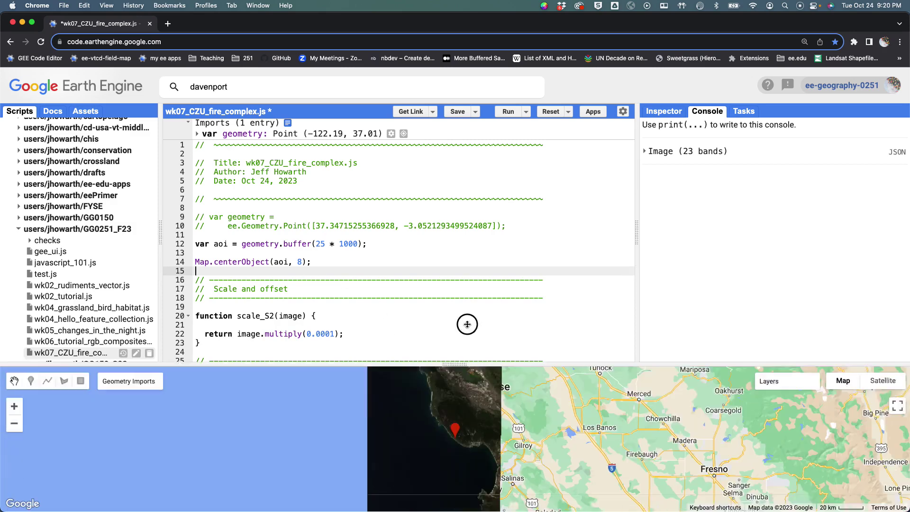
left_click_drag(455, 448, 454, 267)
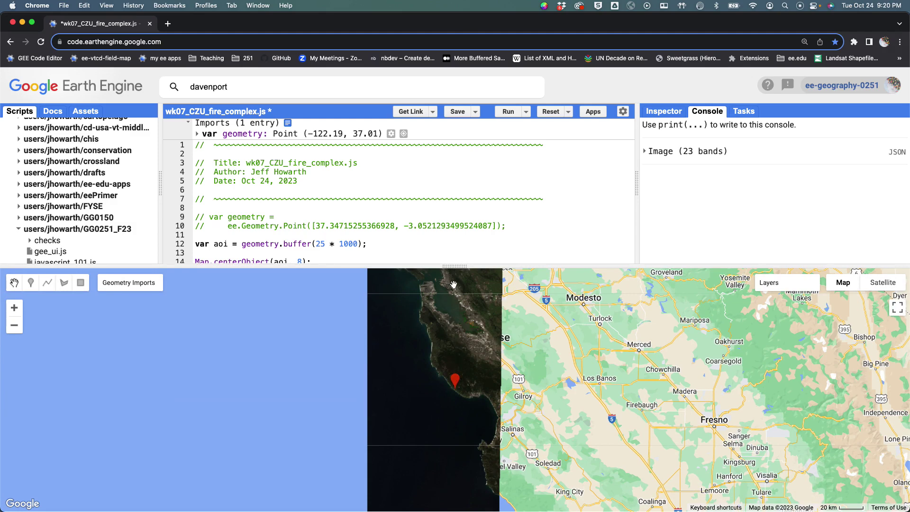
left_click_drag(457, 264, 480, 395)
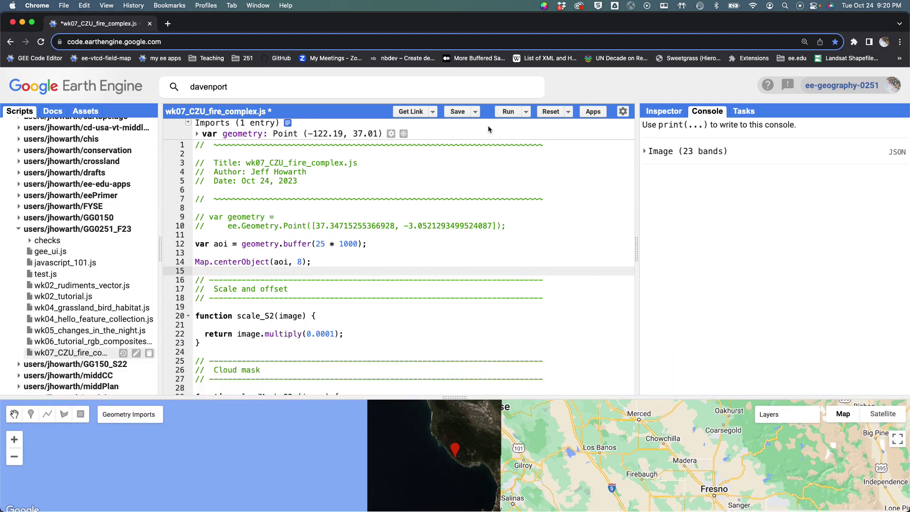
left_click(457, 111)
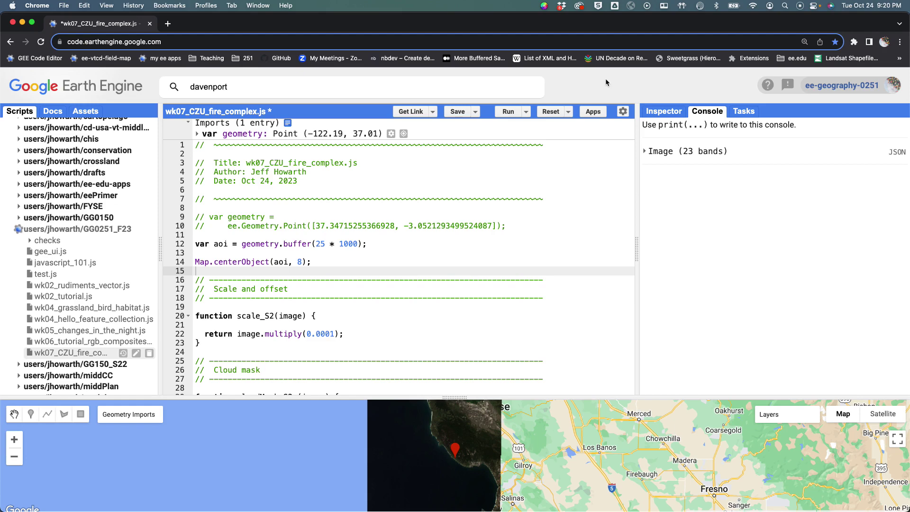